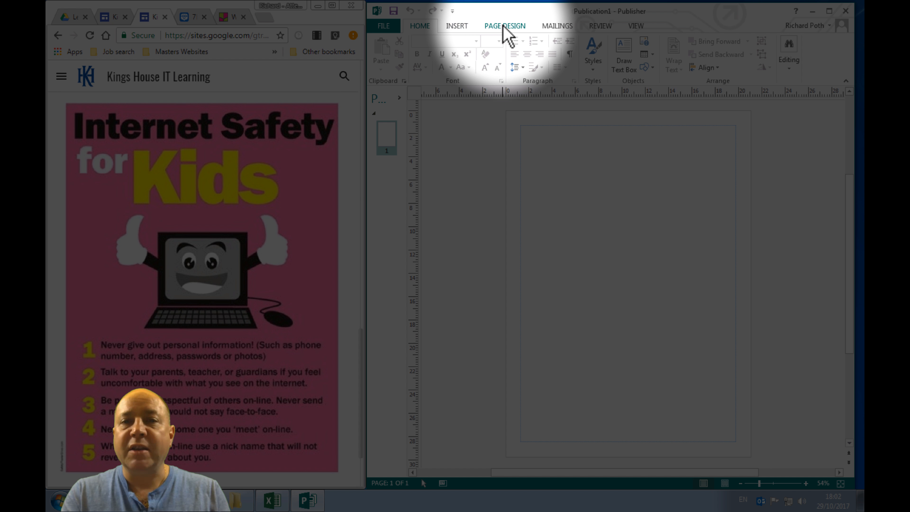
Step: Open the detailed background formatting for the page and choose a solid fill
{"action": "left_click", "coordinate": [504, 26]}
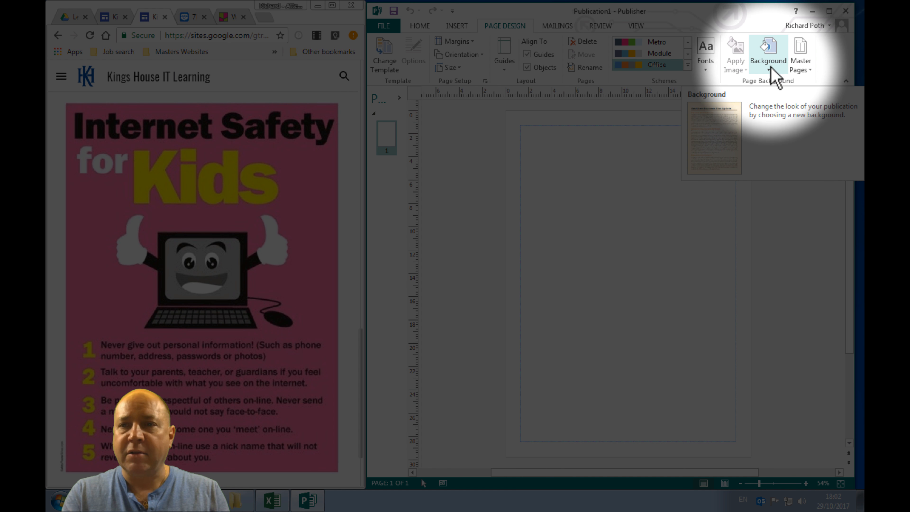
{"action": "left_click", "coordinate": [774, 73]}
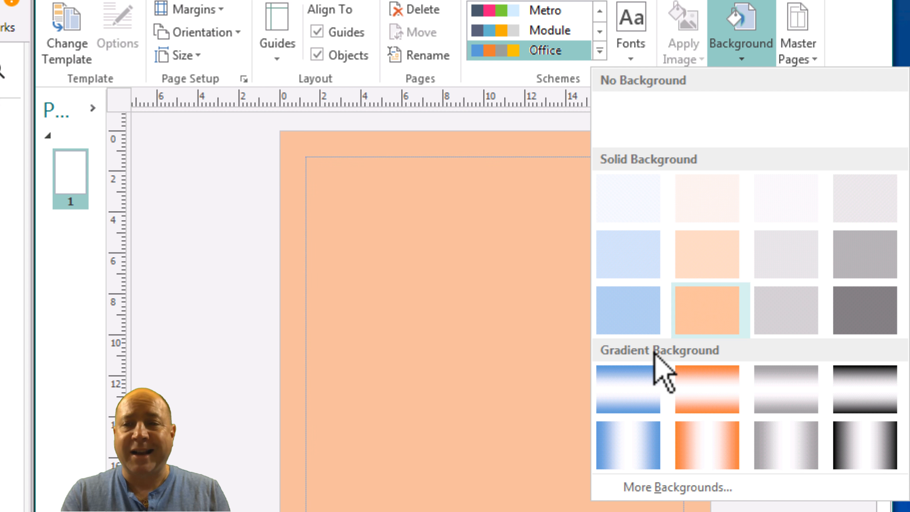
{"action": "left_click", "coordinate": [678, 488]}
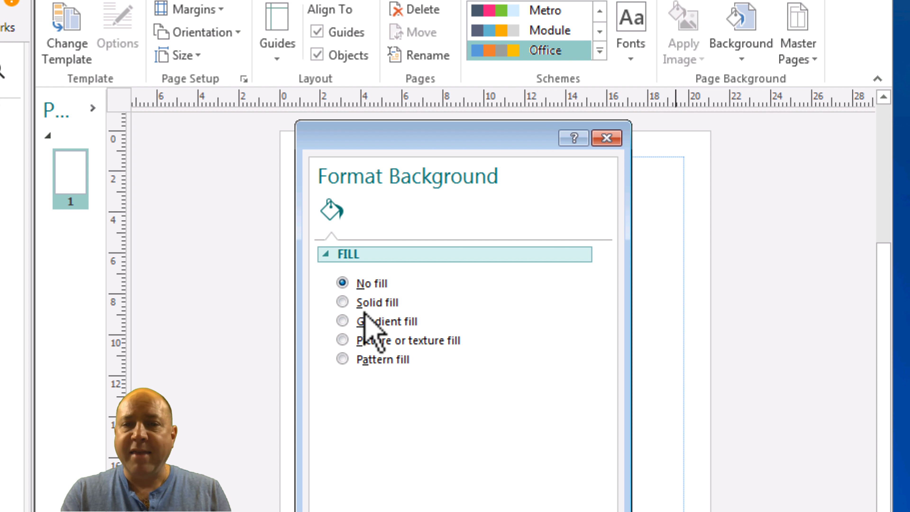
{"action": "left_click", "coordinate": [342, 302]}
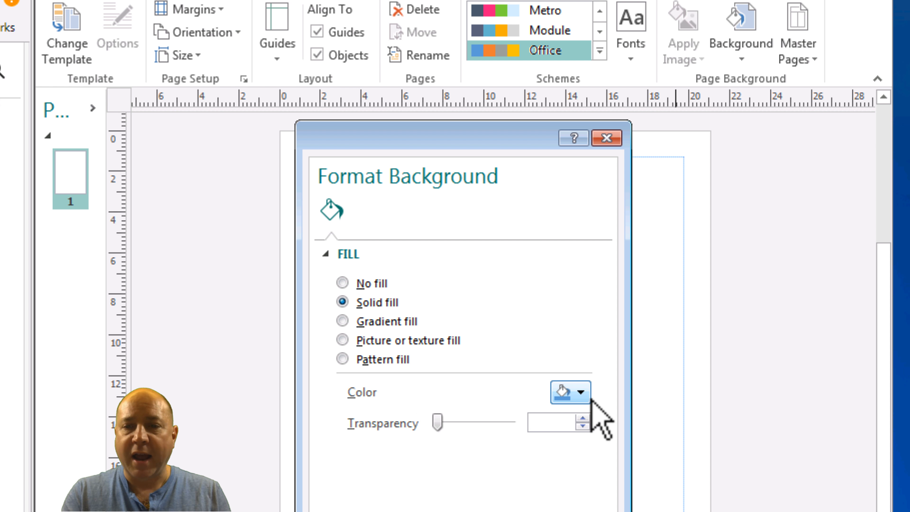
Step: Apply a custom pink with RGB values 242, 90, 177 as the page's background fill colour
{"action": "left_click", "coordinate": [579, 313]}
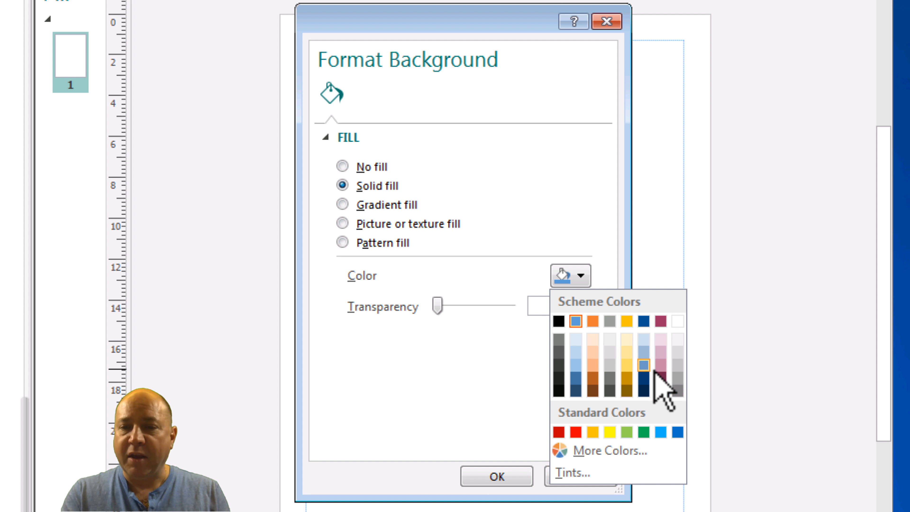
{"action": "left_click", "coordinate": [603, 451]}
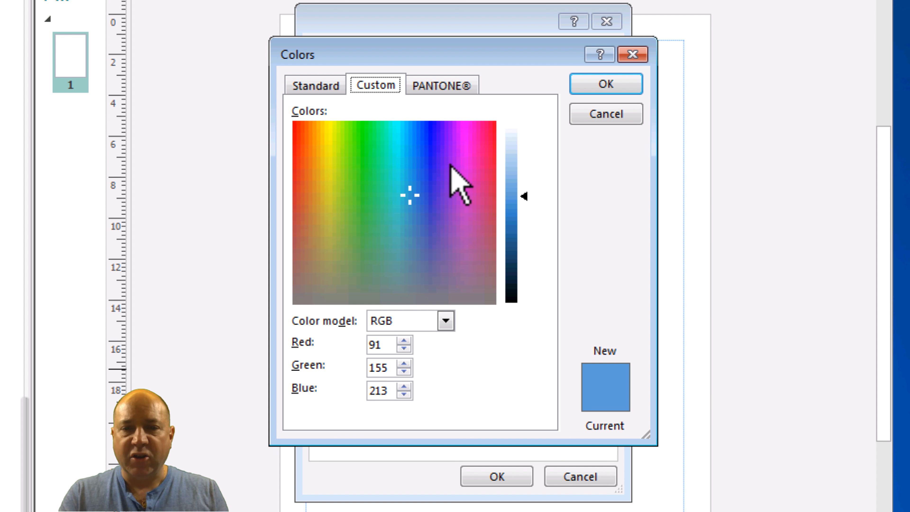
{"action": "left_click_drag", "start_coordinate": [412, 197], "coordinate": [477, 146]}
{"action": "left_click_drag", "start_coordinate": [565, 172], "coordinate": [564, 171]}
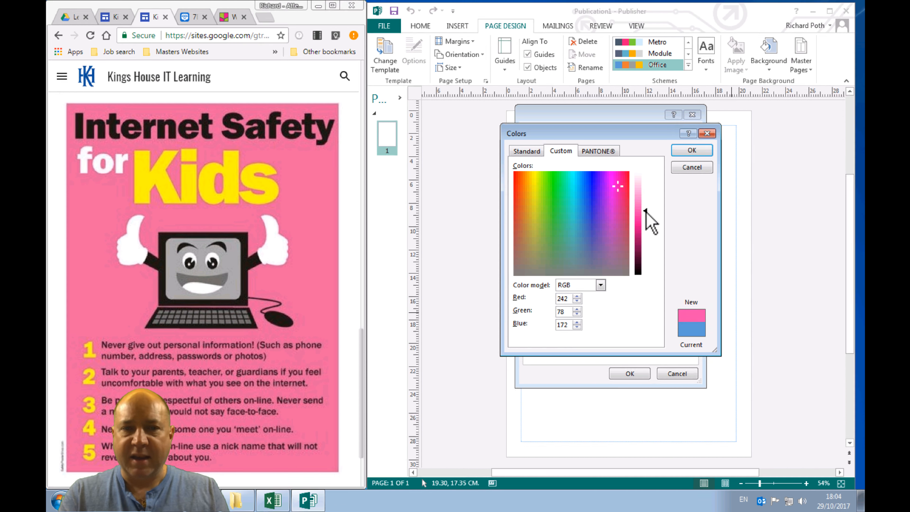
{"action": "left_click", "coordinate": [645, 214]}
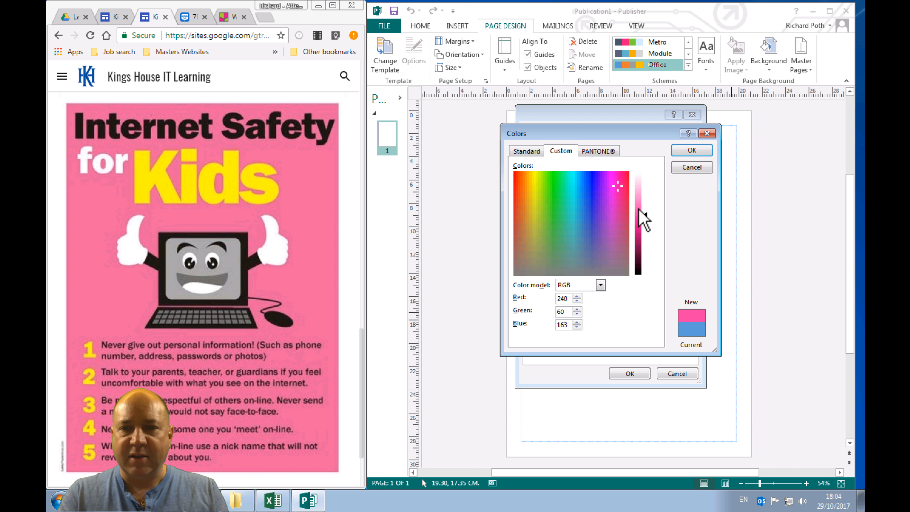
{"action": "left_click", "coordinate": [639, 209]}
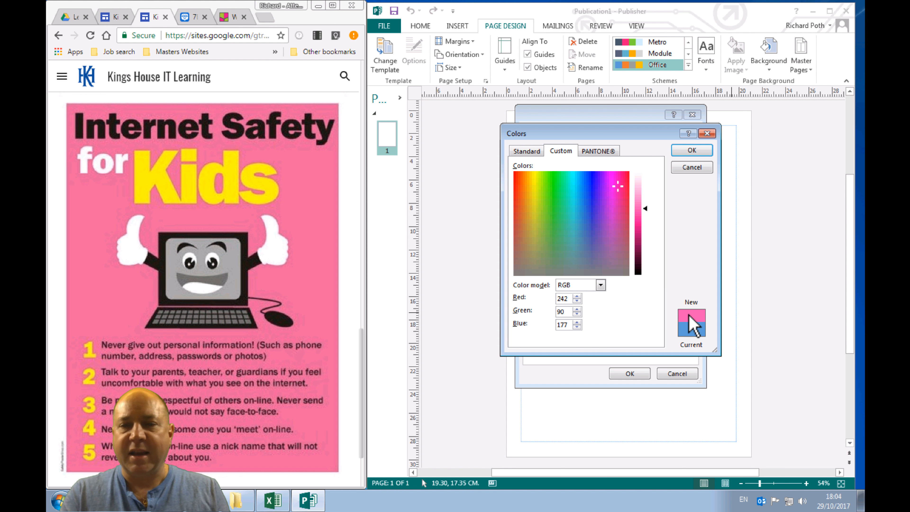
{"action": "left_click", "coordinate": [691, 150]}
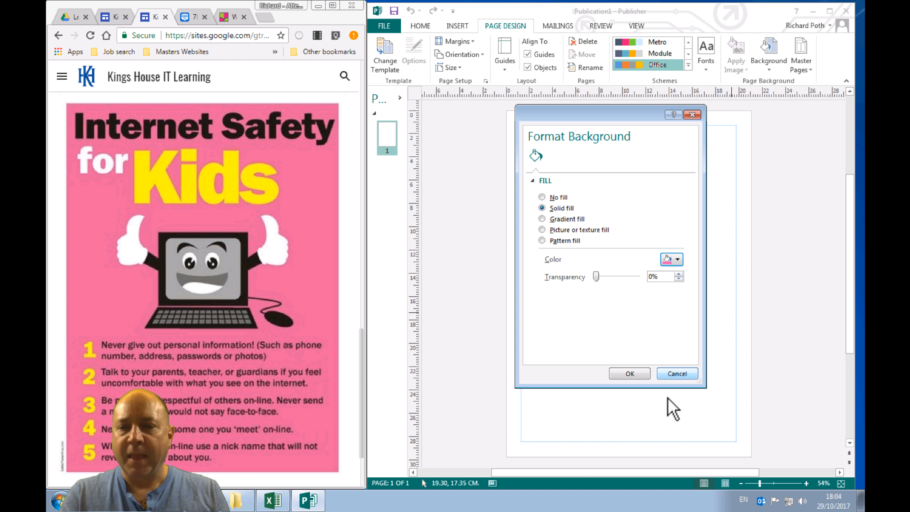
{"action": "left_click", "coordinate": [632, 375]}
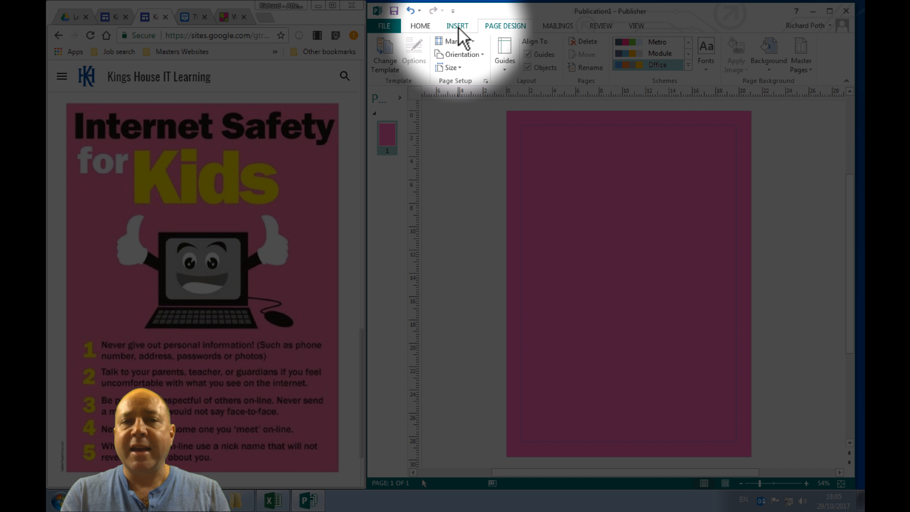
Step: Draw a text box about 20 cm wide and 4.2 cm high across the top of the page
{"action": "left_click", "coordinate": [452, 28]}
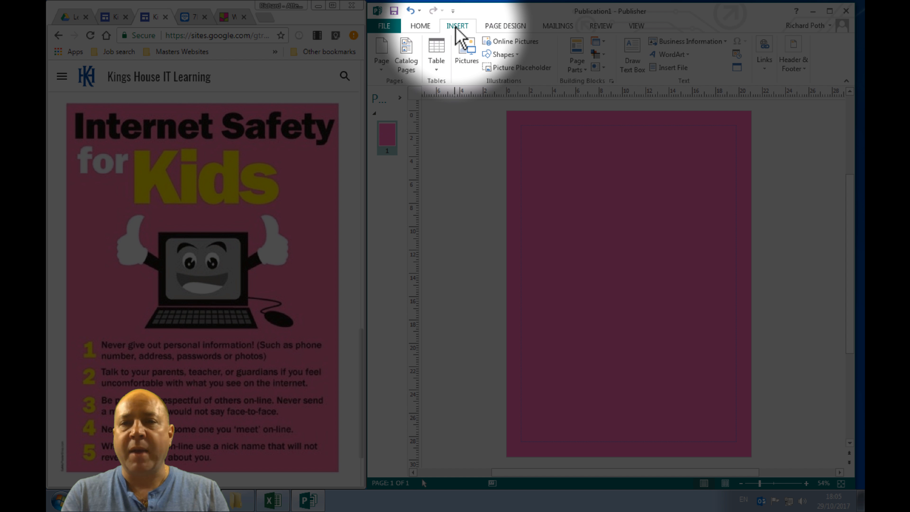
{"action": "left_click", "coordinate": [632, 50]}
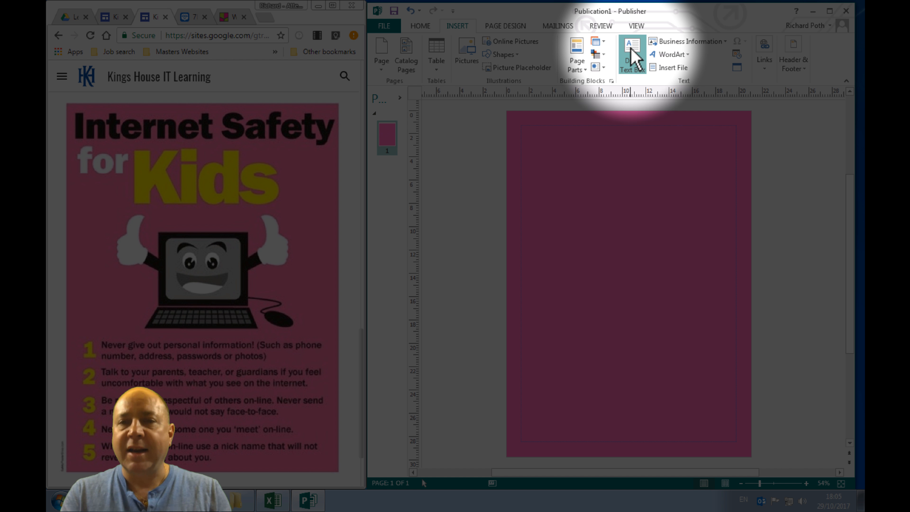
{"action": "left_click_drag", "start_coordinate": [515, 122], "coordinate": [745, 175]}
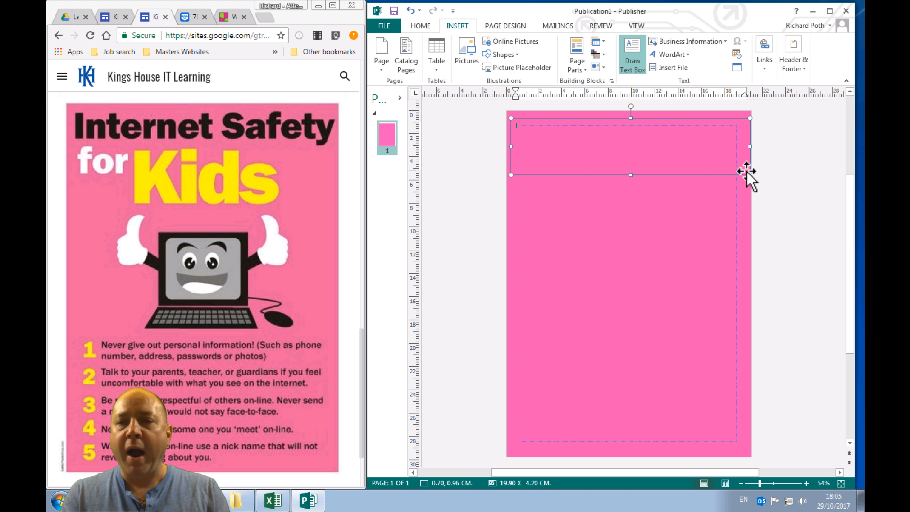
{"action": "left_click_drag", "start_coordinate": [511, 148], "coordinate": [508, 148]}
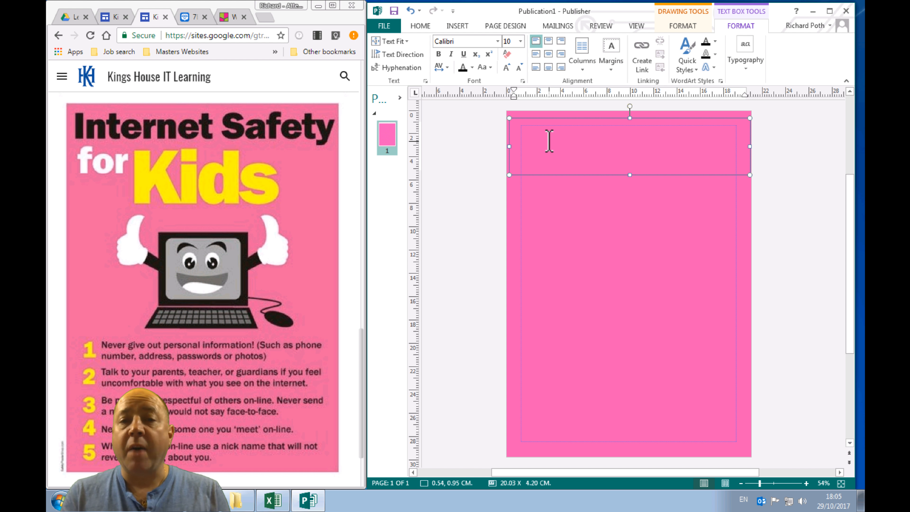
Step: Set the text box's font to Arial Black at size 72 and enter the heading "Internet Safety"
{"action": "left_click", "coordinate": [513, 125]}
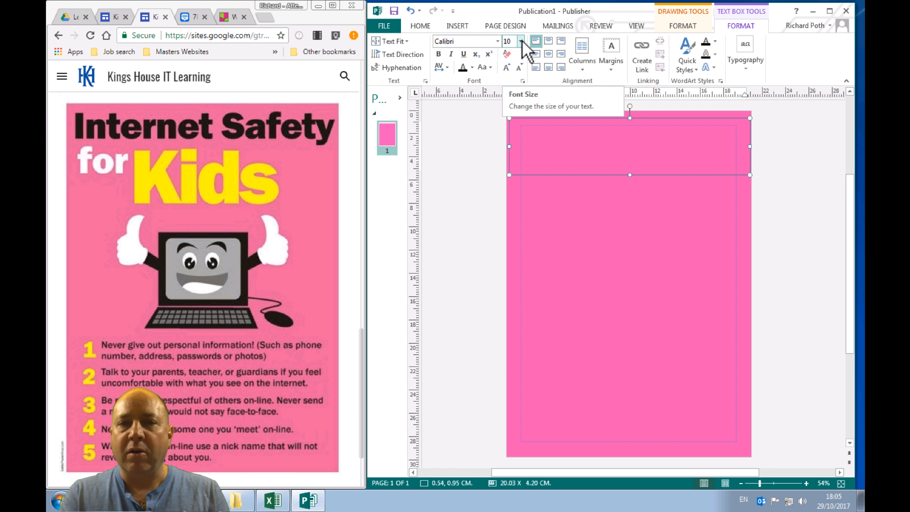
{"action": "left_click", "coordinate": [521, 42]}
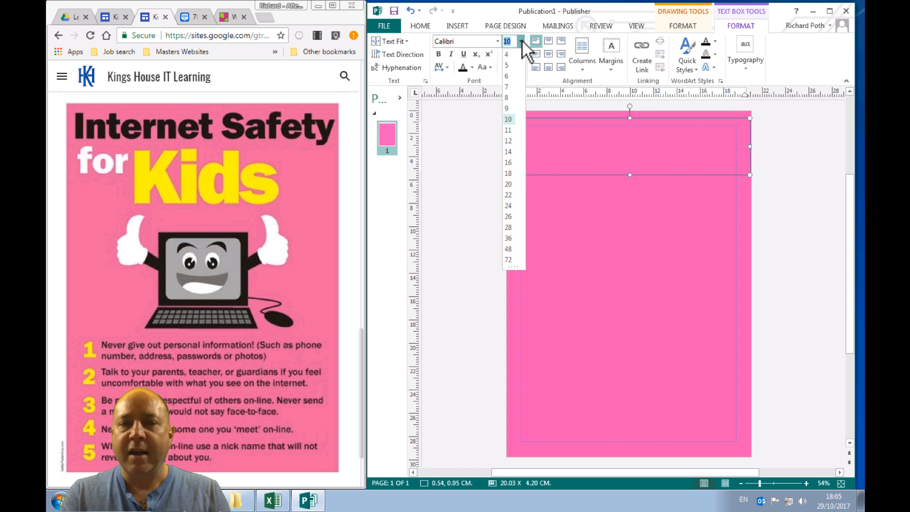
{"action": "left_click", "coordinate": [508, 259]}
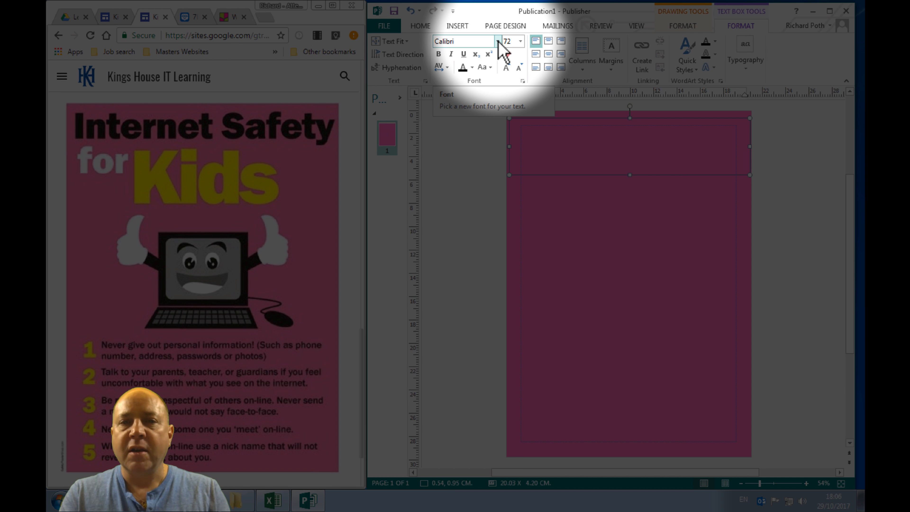
{"action": "left_click", "coordinate": [498, 42]}
{"action": "scroll", "coordinate": [516, 90], "scroll_direction": "up", "scroll_amount": 5}
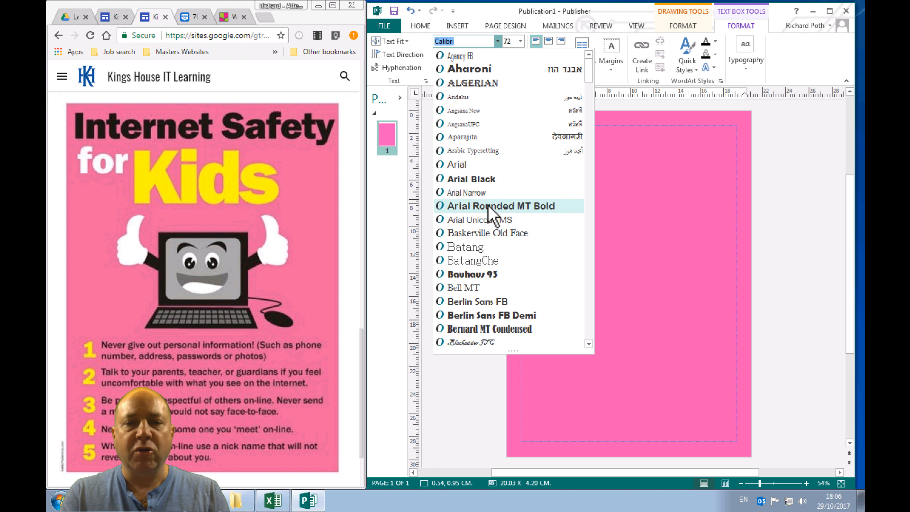
{"action": "left_click", "coordinate": [479, 179]}
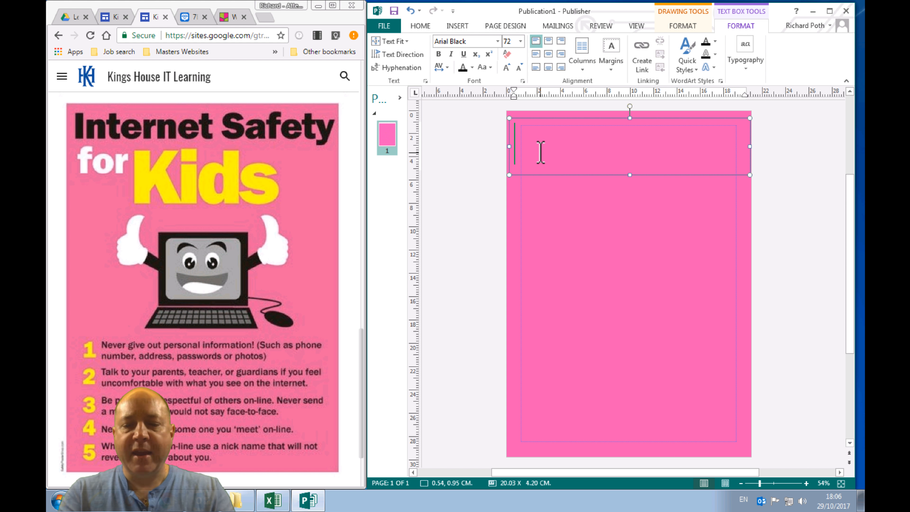
{"action": "type", "text": "Internet Safety"}
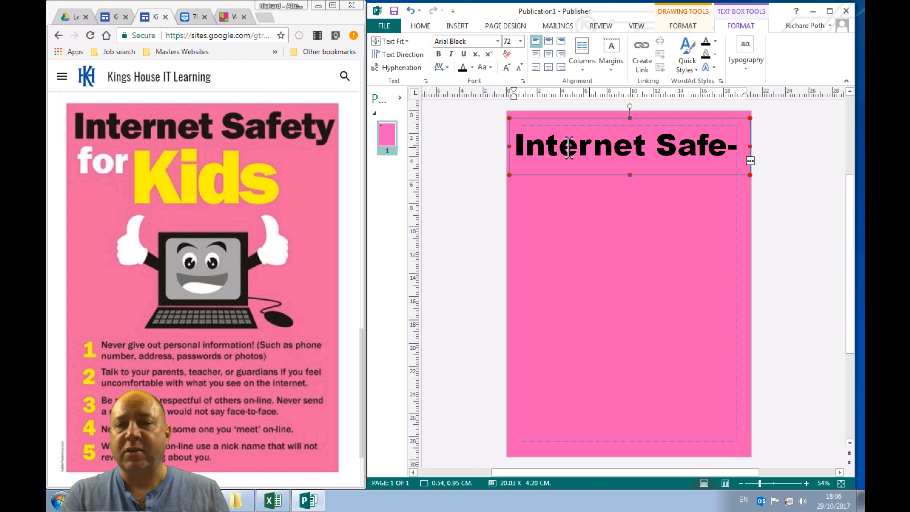
Step: Set the font size of the "Internet Safety" heading to 65
{"action": "left_click_drag", "start_coordinate": [518, 145], "coordinate": [594, 146]}
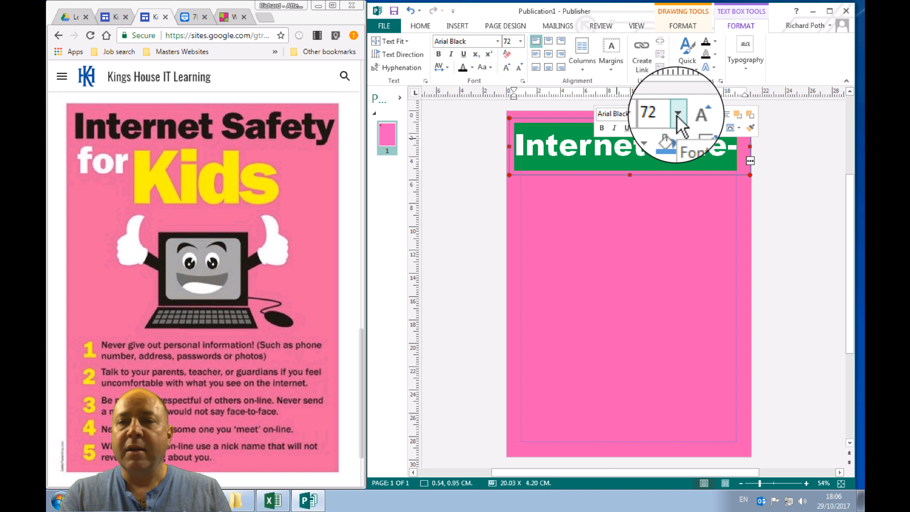
{"action": "left_click", "coordinate": [670, 116]}
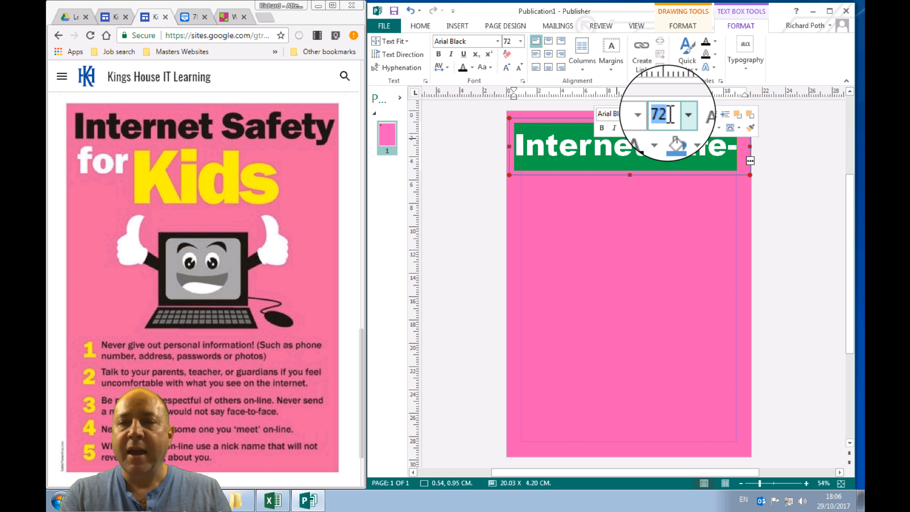
{"action": "double_click", "coordinate": [670, 116]}
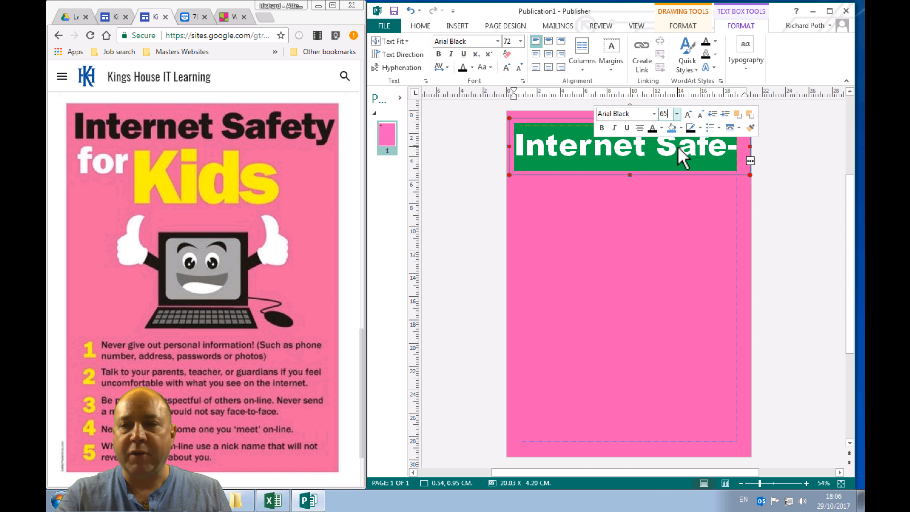
{"action": "key", "text": "Return"}
{"action": "left_click", "coordinate": [660, 220]}
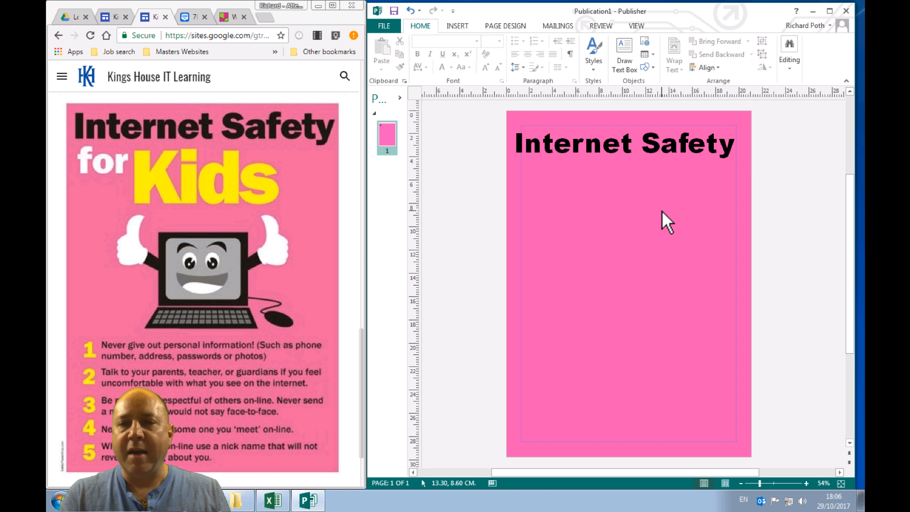
Step: Move the "Internet Safety" text box up to the page's top edge and align its text top centre
{"action": "left_click", "coordinate": [635, 122]}
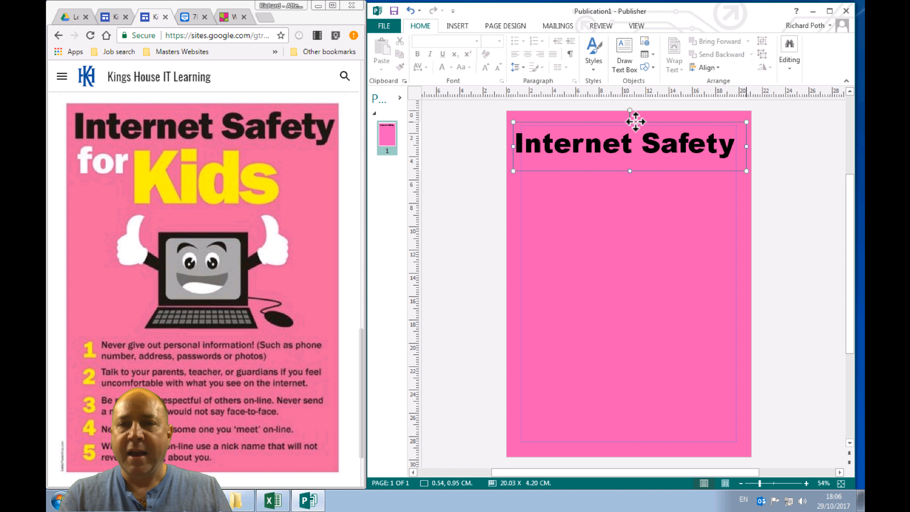
{"action": "left_click_drag", "start_coordinate": [635, 121], "coordinate": [638, 110]}
{"action": "triple_click", "coordinate": [630, 146]}
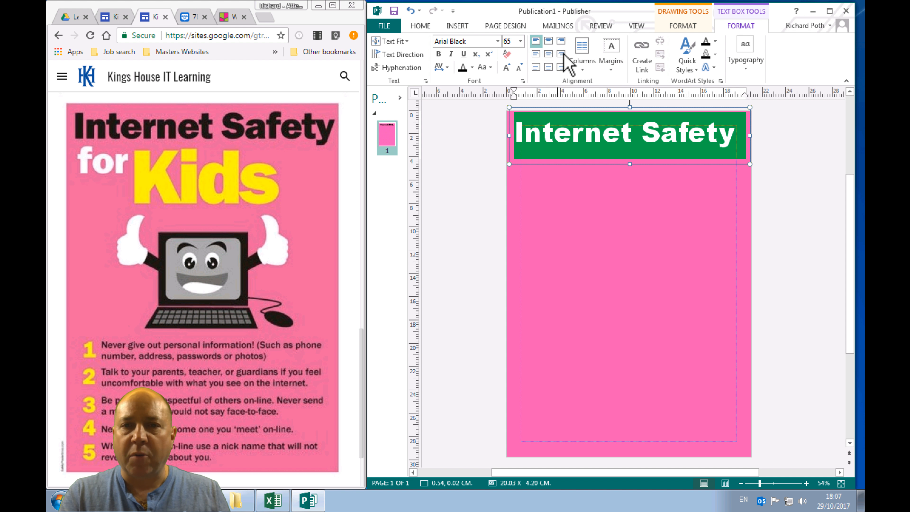
{"action": "left_click", "coordinate": [548, 42]}
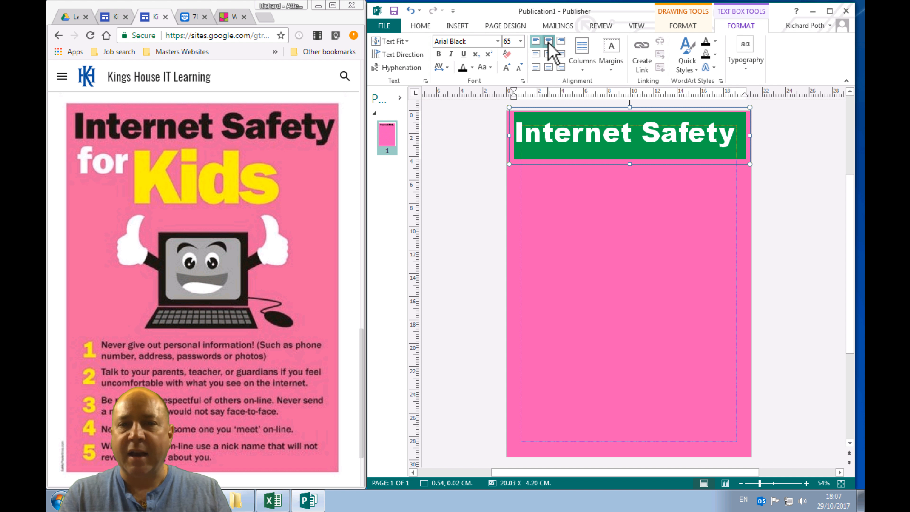
{"action": "left_click", "coordinate": [787, 220]}
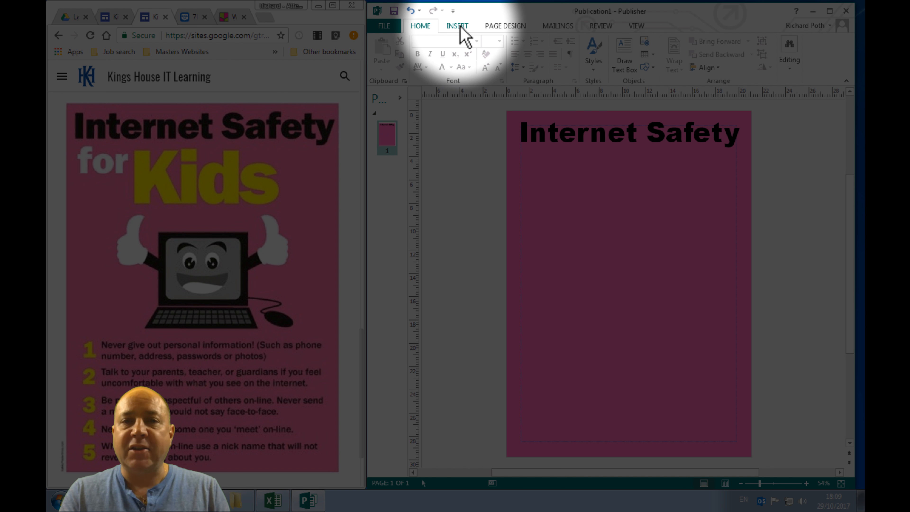
Step: Draw a second text box about 10.1 by 5 cm below the left half of the heading
{"action": "left_click", "coordinate": [470, 28]}
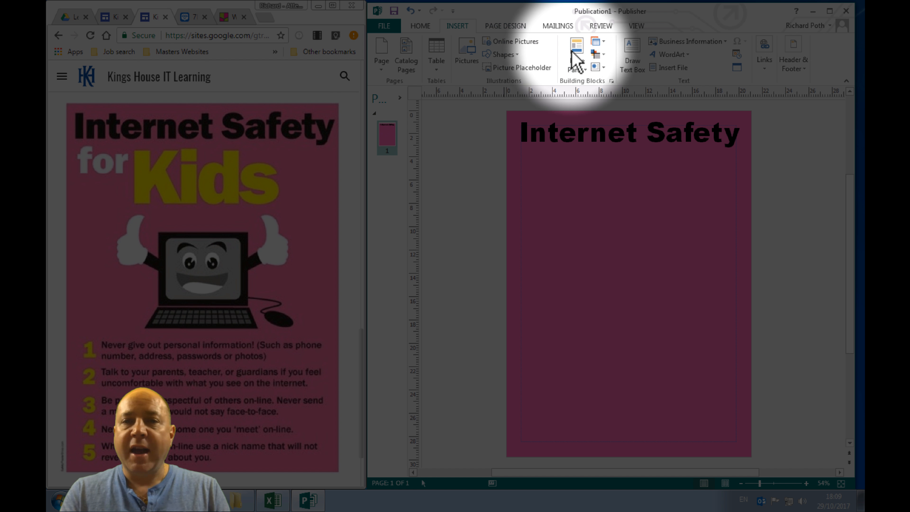
{"action": "left_click", "coordinate": [632, 54]}
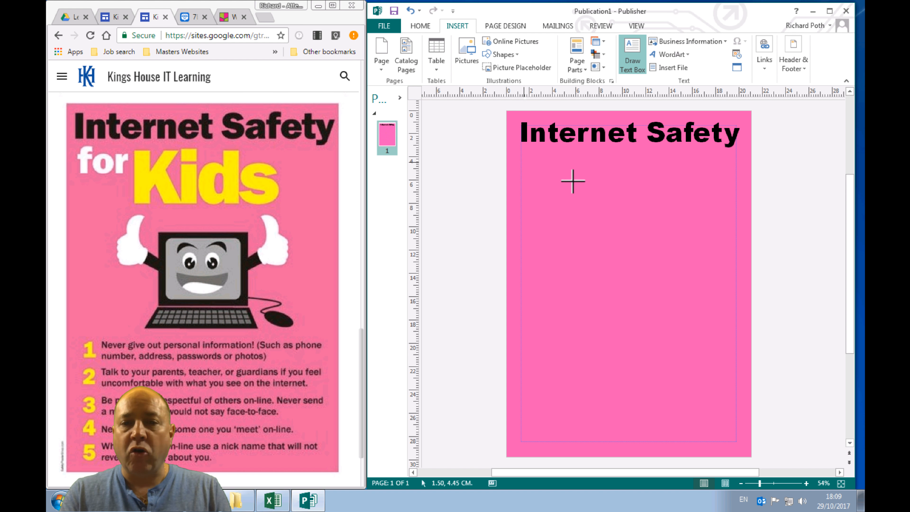
{"action": "mouse_move", "coordinate": [520, 158]}
{"action": "left_mouse_down"}
{"action": "mouse_move", "coordinate": [632, 207]}
{"action": "mouse_move", "coordinate": [644, 225]}
{"action": "left_mouse_up"}
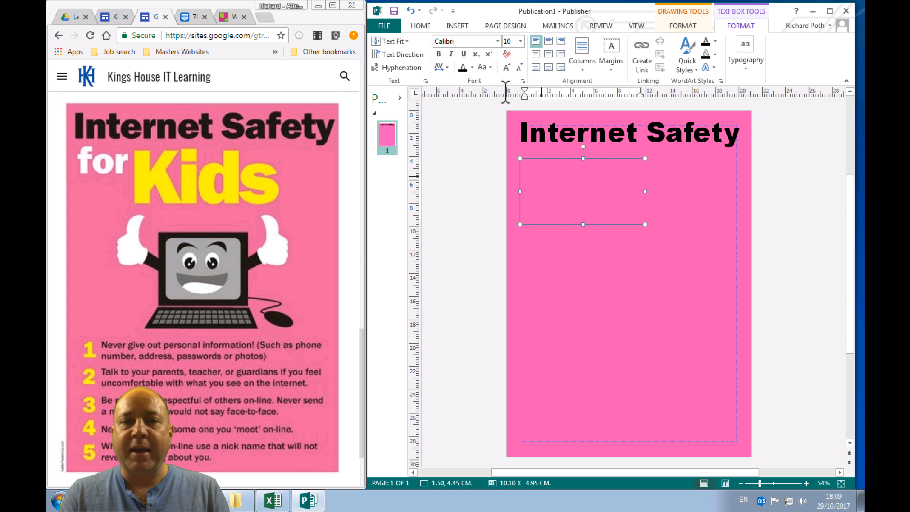
Step: Set the second text box's font to Arial Black at size 65 and enter "for"
{"action": "left_click", "coordinate": [510, 40]}
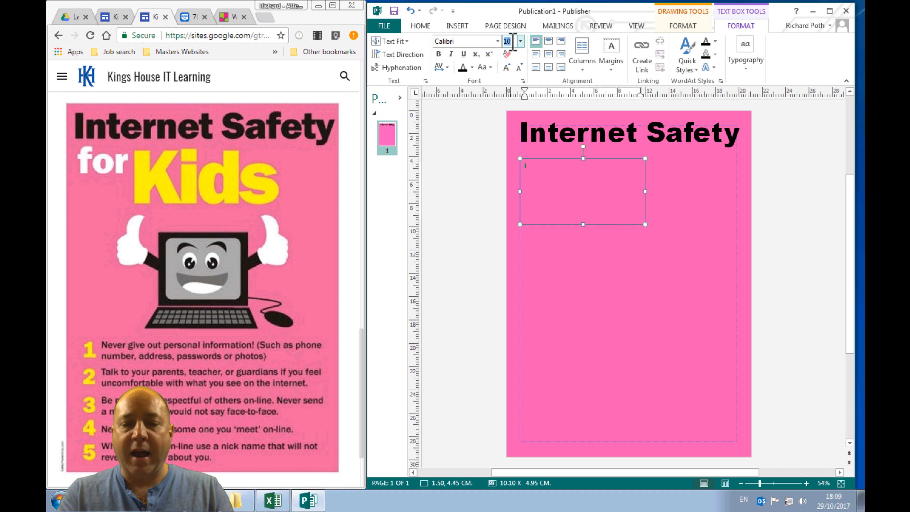
{"action": "key", "text": "Return"}
{"action": "left_click", "coordinate": [498, 40]}
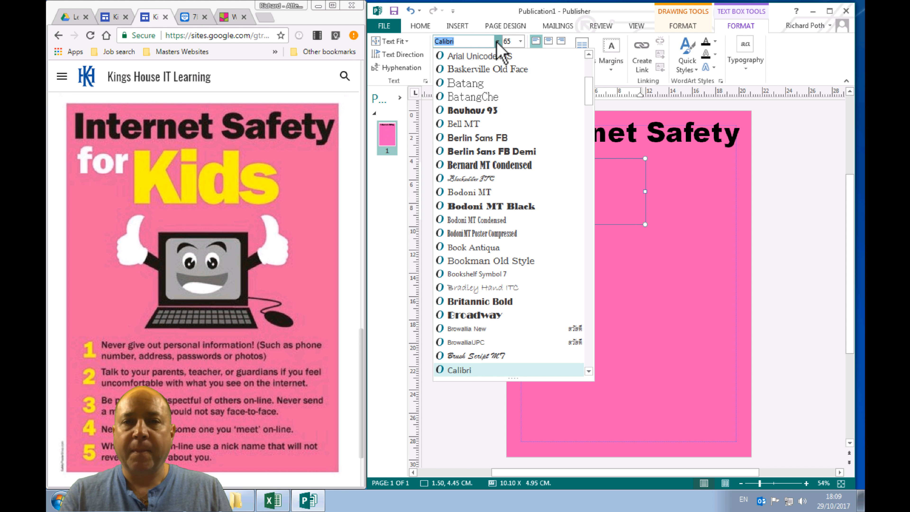
{"action": "scroll", "coordinate": [508, 118], "scroll_direction": "up", "scroll_amount": 8}
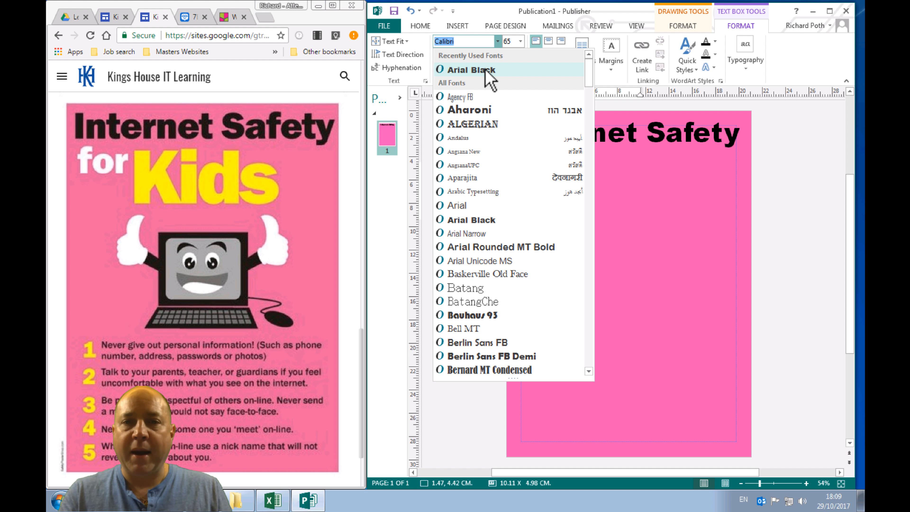
{"action": "left_click", "coordinate": [487, 69]}
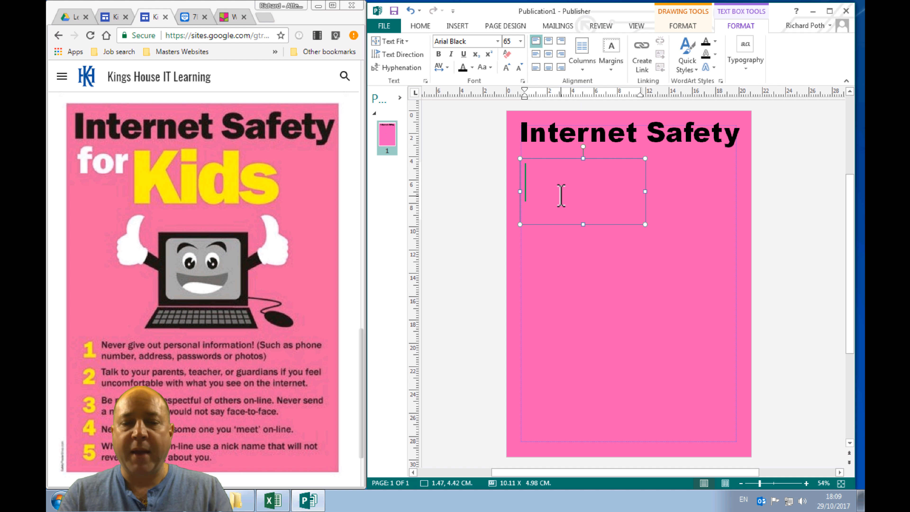
{"action": "type", "text": "for"}
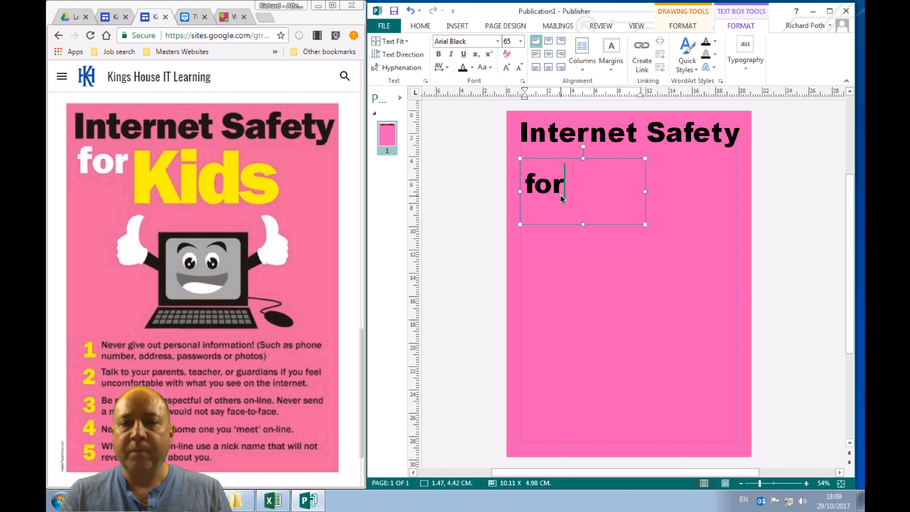
Step: Narrow the "for" text box to about 4.35 cm, move it up under the start of the heading and turn off its text wrapping
{"action": "left_click_drag", "start_coordinate": [645, 191], "coordinate": [557, 146]}
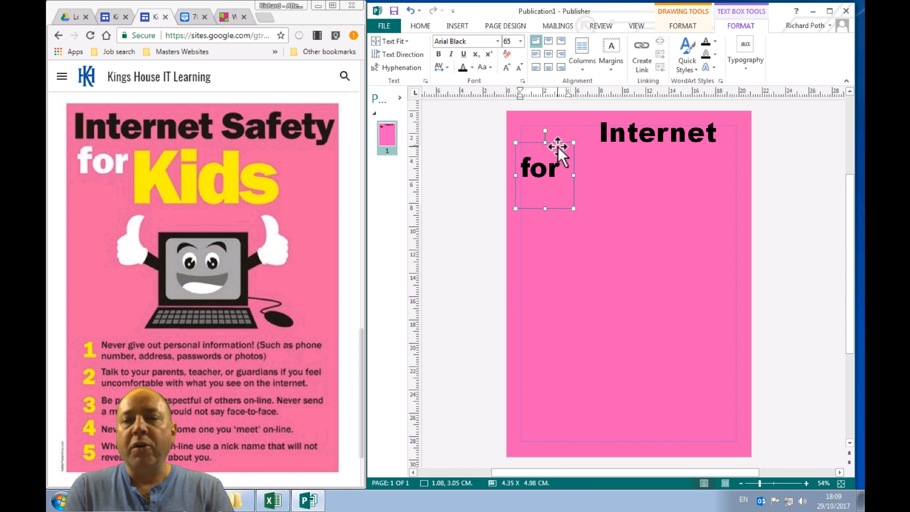
{"action": "right_click", "coordinate": [558, 146]}
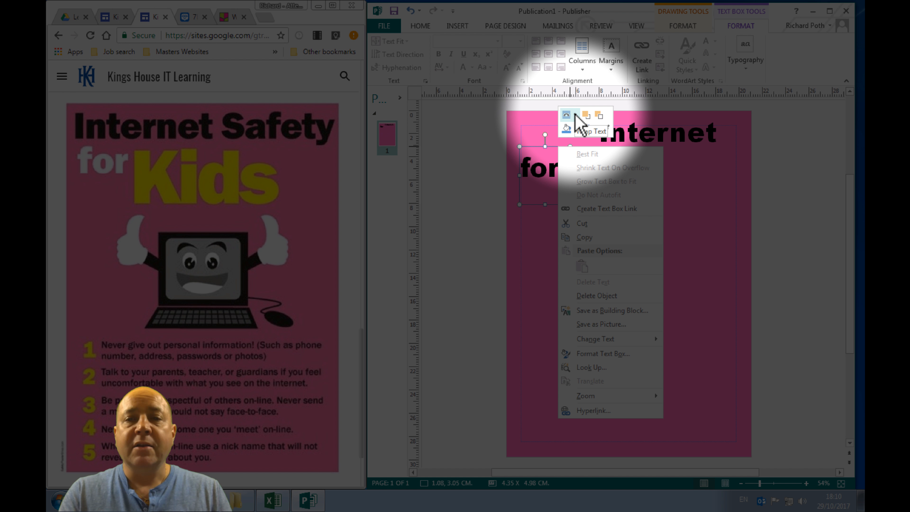
{"action": "left_click", "coordinate": [575, 115]}
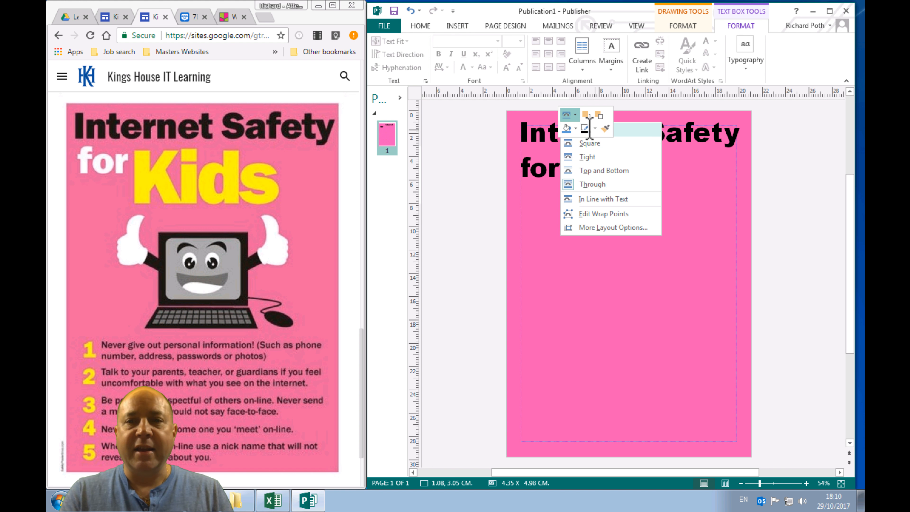
{"action": "left_click", "coordinate": [588, 130]}
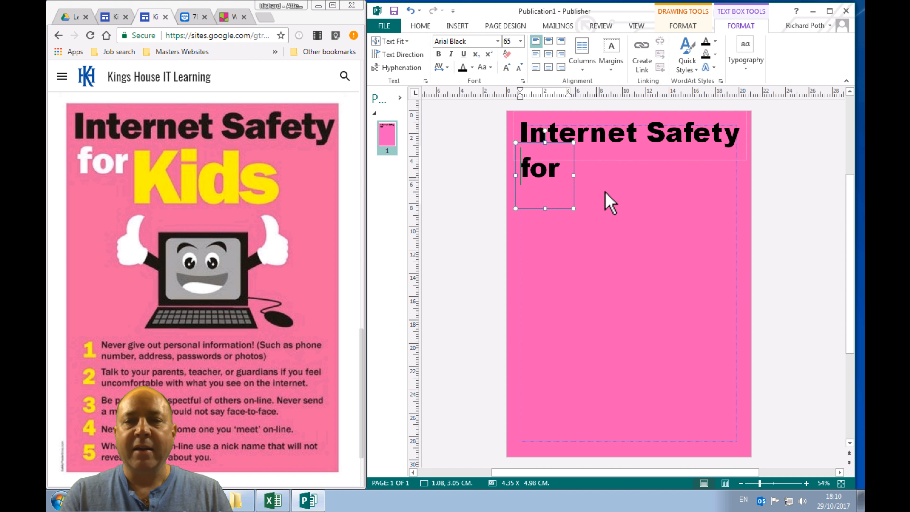
Step: Move the "for" text box slightly higher, to about 2.56 cm down the page, closer to the heading
{"action": "left_click", "coordinate": [551, 153]}
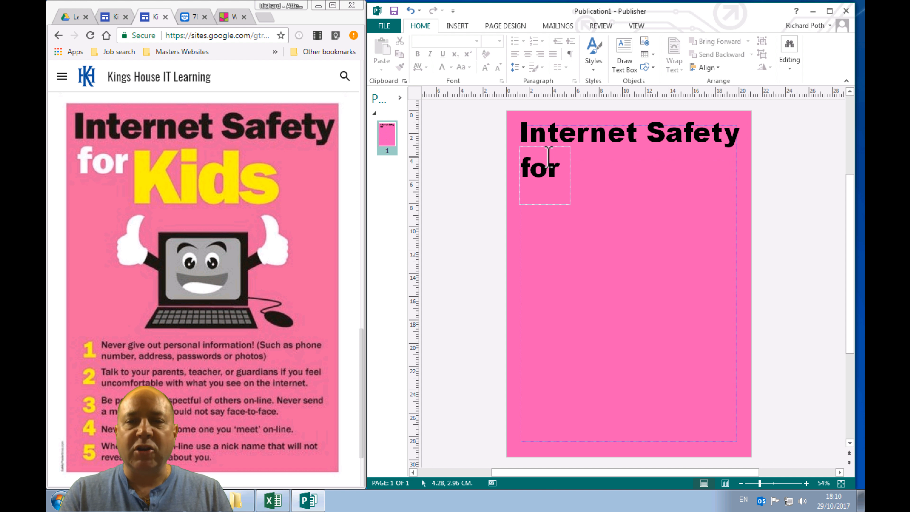
{"action": "left_click", "coordinate": [552, 142]}
{"action": "left_click_drag", "start_coordinate": [550, 138], "coordinate": [556, 137]}
Step: Change the font colour of the word "for" to white
{"action": "left_click", "coordinate": [545, 163]}
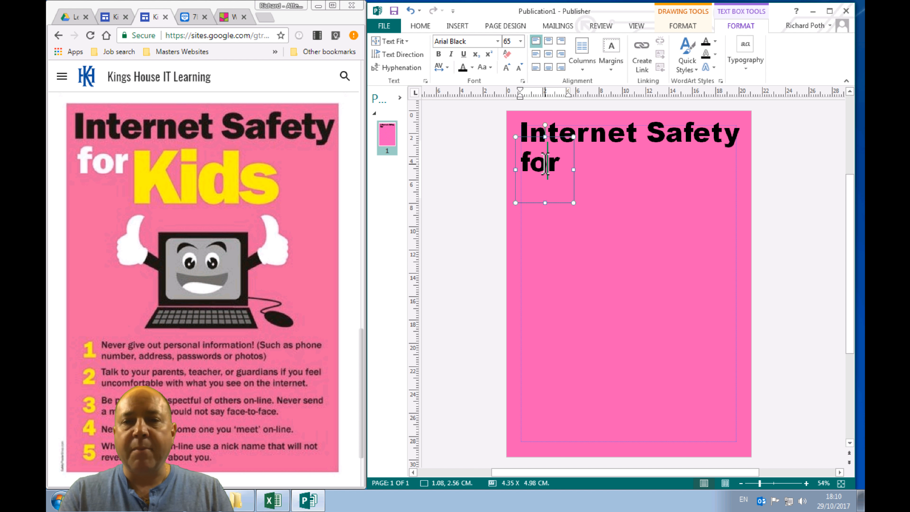
{"action": "double_click", "coordinate": [545, 163]}
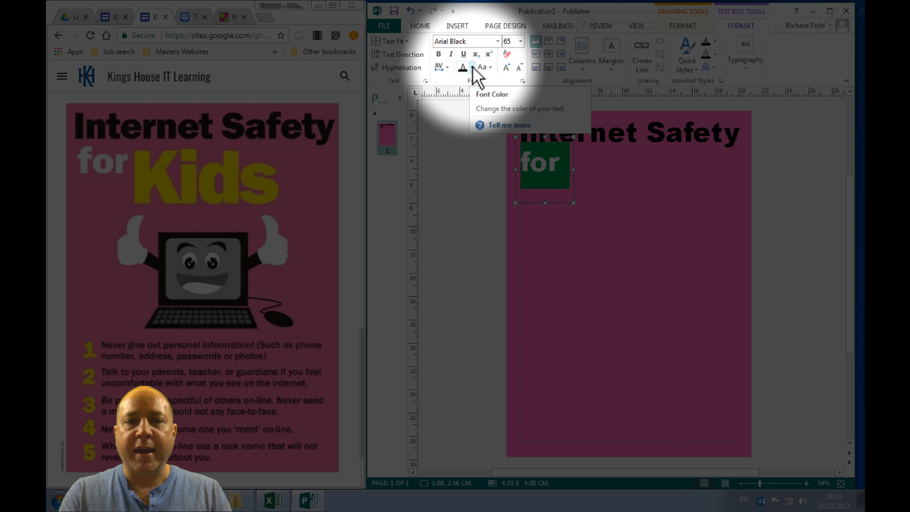
{"action": "left_click", "coordinate": [472, 68]}
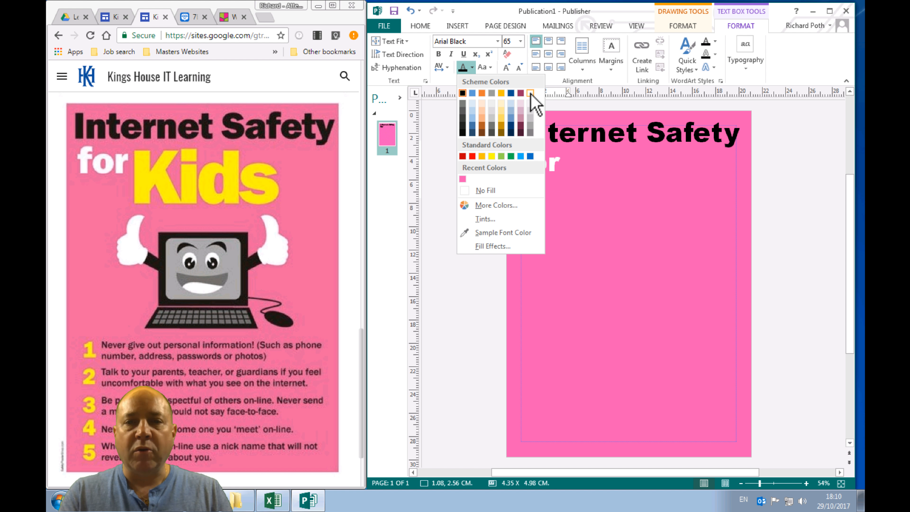
{"action": "left_click", "coordinate": [531, 93]}
Step: Draw a third text box about 11.9 by 6.4 cm below the heading, to the right of "for"
{"action": "left_click", "coordinate": [457, 26]}
{"action": "left_click", "coordinate": [637, 58]}
{"action": "left_click_drag", "start_coordinate": [580, 166], "coordinate": [726, 248]}
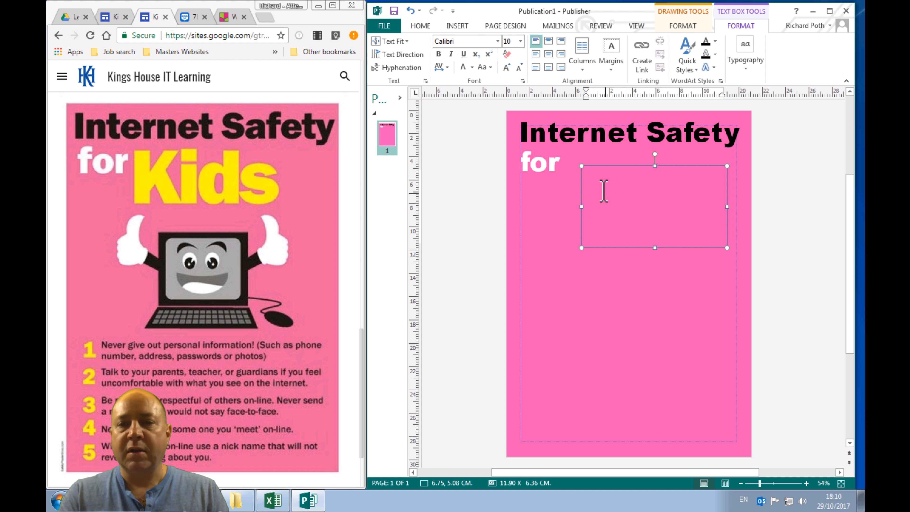
Step: Enter "Kids" in Arial Black at size 150 and widen the text box leftwards to about 13.2 cm to fit the word
{"action": "left_click", "coordinate": [511, 40]}
{"action": "type", "text": "150"}
{"action": "key", "text": "Return"}
{"action": "left_click", "coordinate": [464, 41]}
{"action": "type", "text": "Arial Black"}
{"action": "key", "text": "Return"}
{"action": "type", "text": "Kid"}
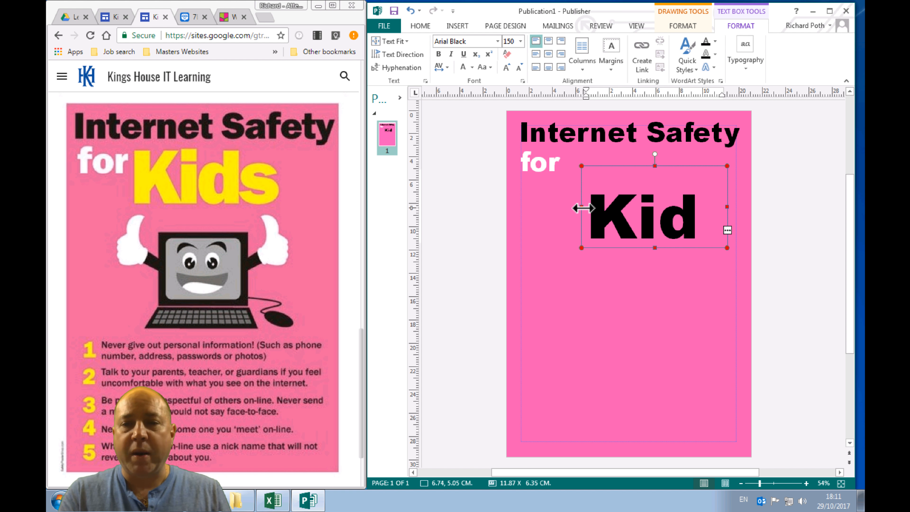
{"action": "left_click_drag", "start_coordinate": [581, 207], "coordinate": [565, 207]}
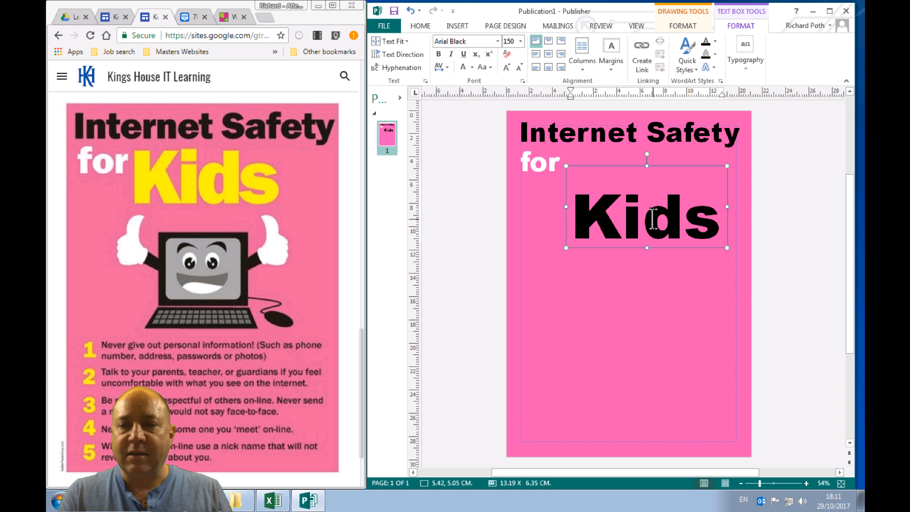
Step: Change the font colour of the word "Kids" to the standard yellow
{"action": "double_click", "coordinate": [652, 219]}
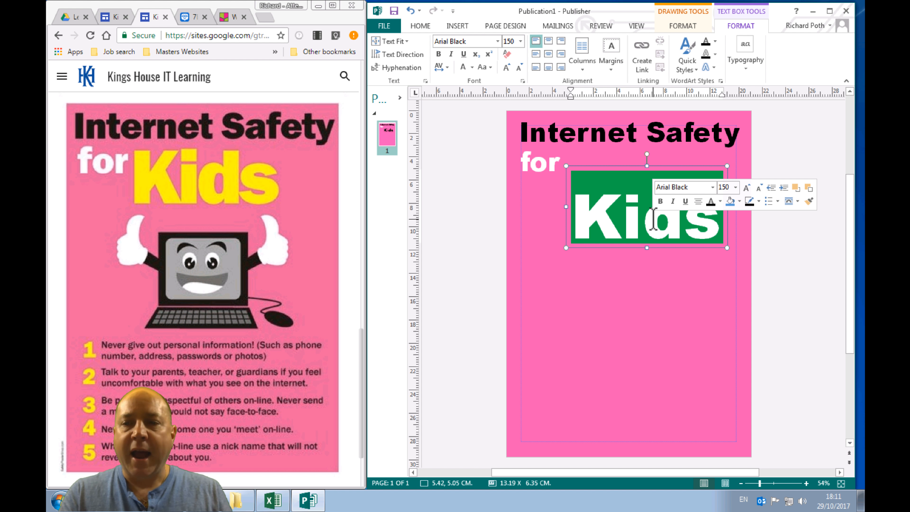
{"action": "left_click", "coordinate": [720, 202]}
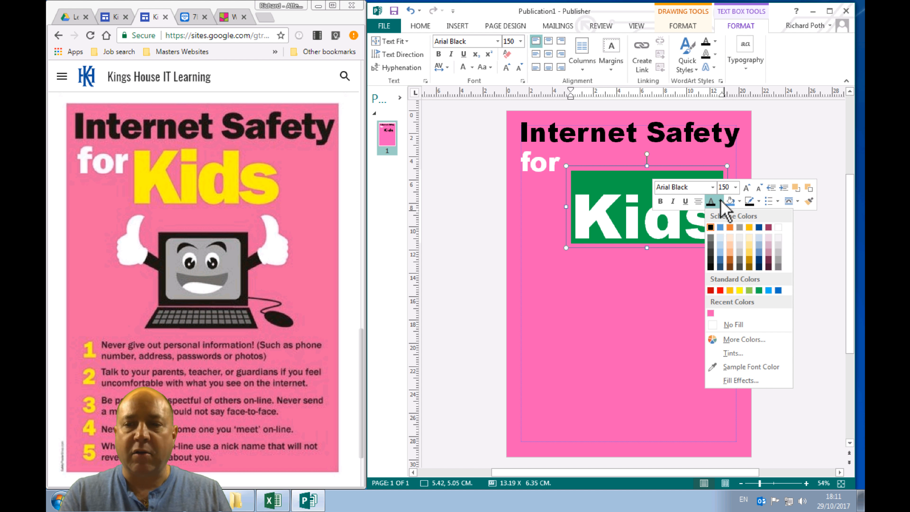
{"action": "left_click", "coordinate": [739, 290]}
{"action": "left_click", "coordinate": [698, 295]}
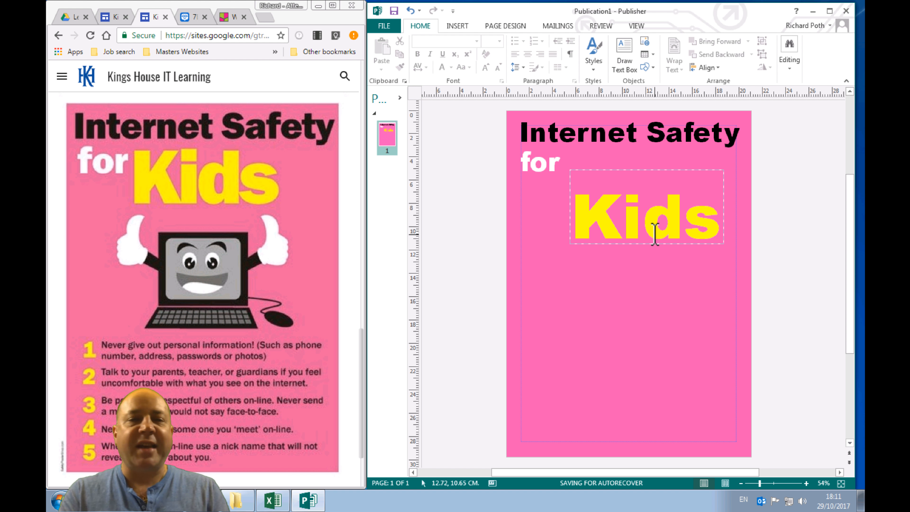
Step: Move the "Kids" text box up beside "for", to about 4.8 cm across and 1.6 cm down, and open its object options
{"action": "left_click", "coordinate": [655, 171]}
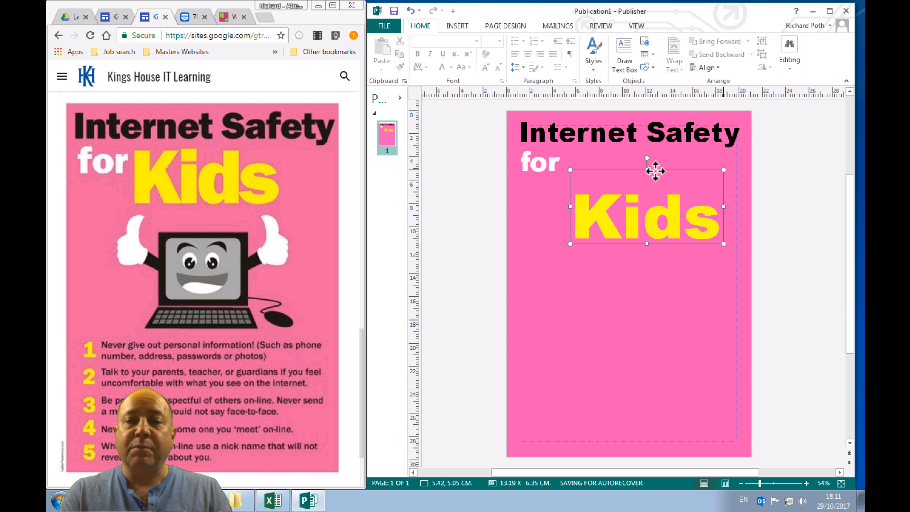
{"action": "left_click_drag", "start_coordinate": [655, 171], "coordinate": [648, 133]}
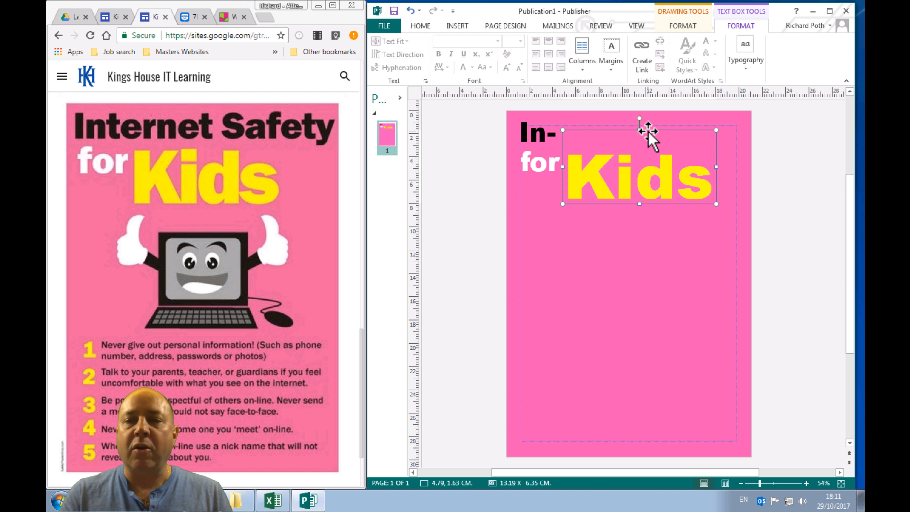
{"action": "right_click", "coordinate": [648, 132]}
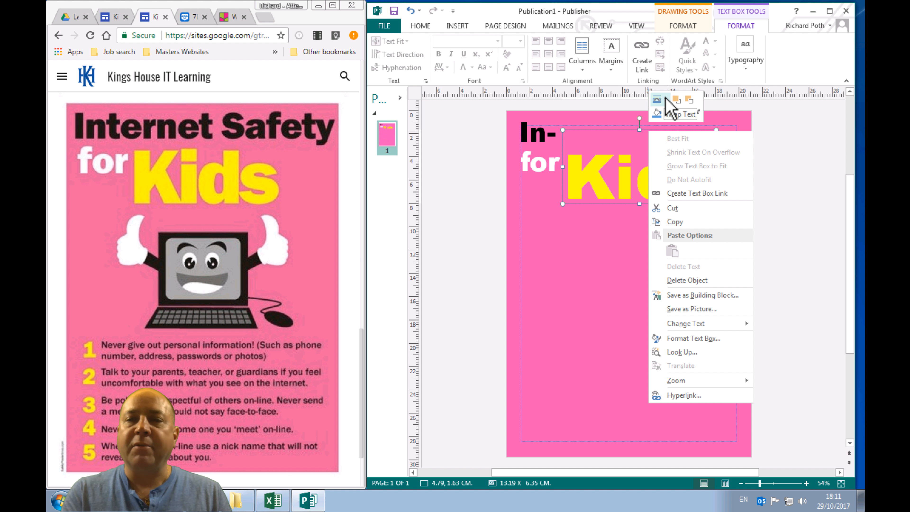